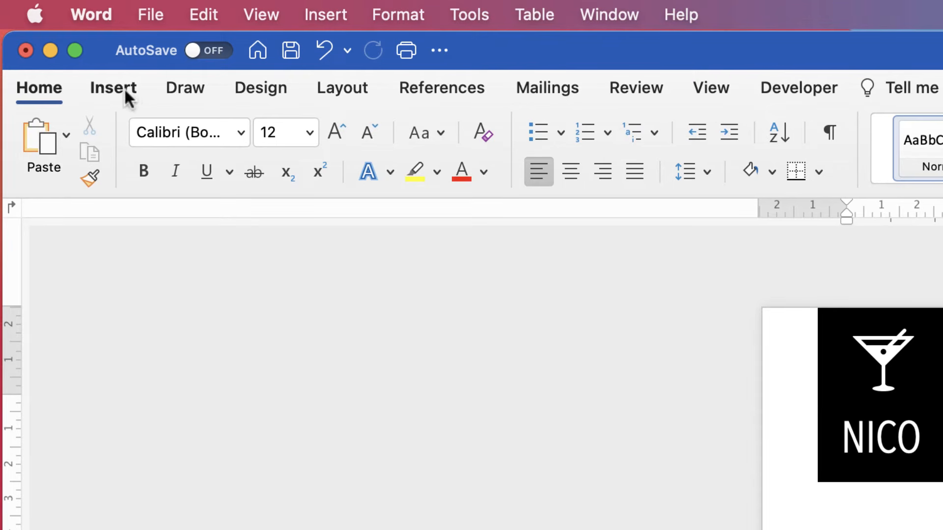
- Draw a handwritten signature with the black pen in the space between "Your Sincerely" and the printed name
{"action": "left_click", "coordinate": [182, 86]}
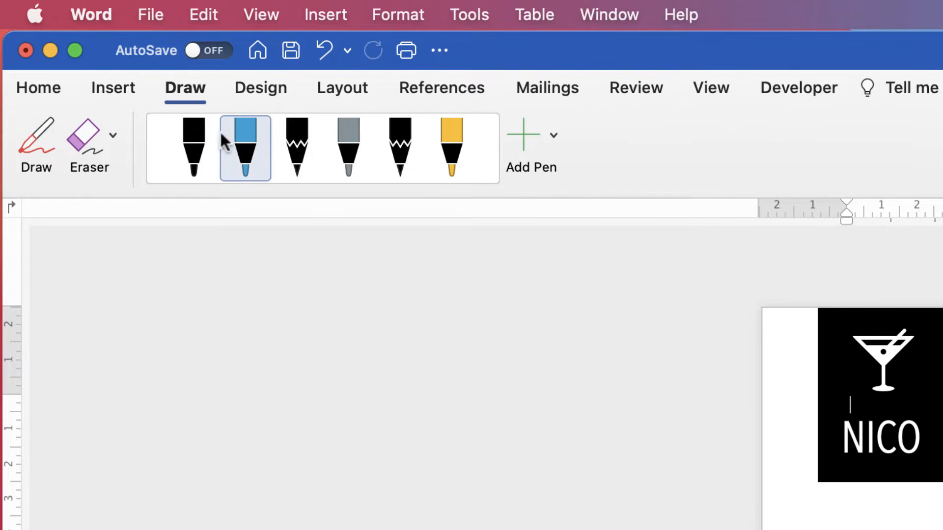
{"action": "left_click", "coordinate": [191, 135]}
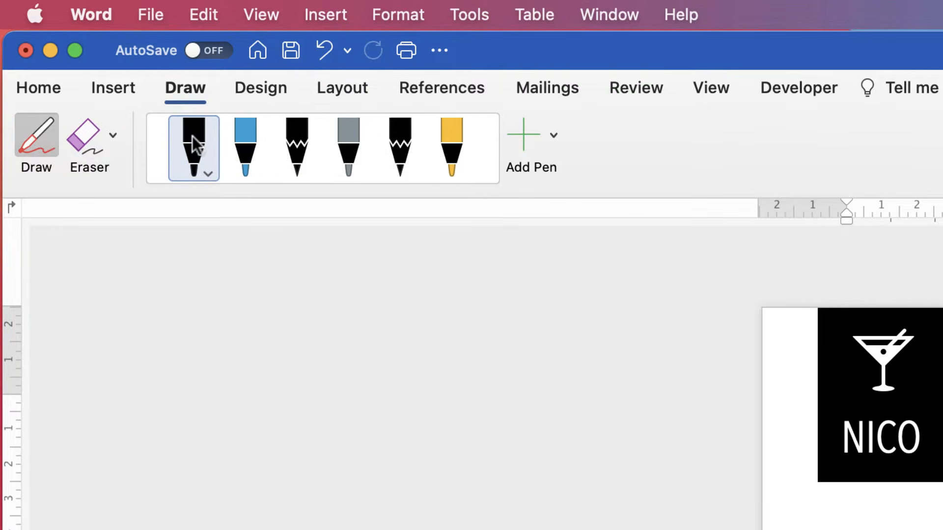
{"action": "left_click", "coordinate": [208, 173]}
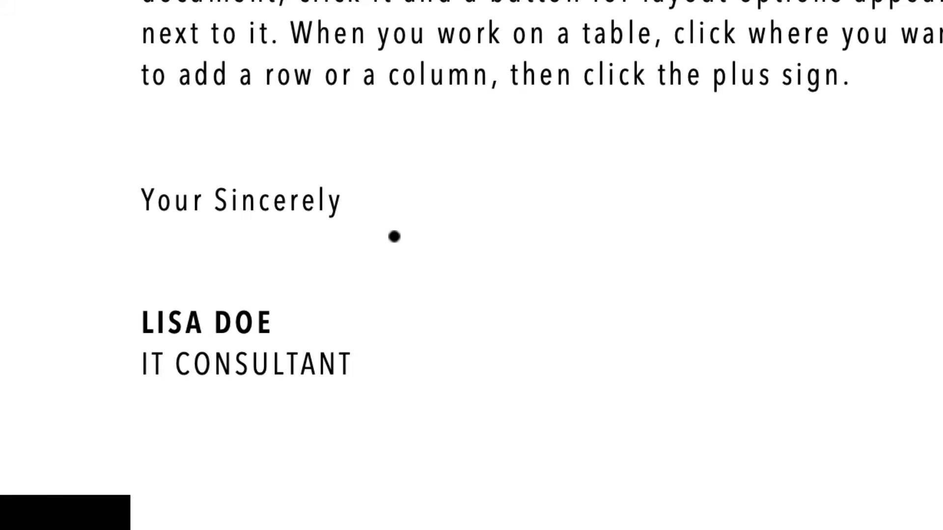
{"action": "mouse_move", "coordinate": [384, 238]}
{"action": "left_mouse_down"}
{"action": "mouse_move", "coordinate": [390, 271]}
{"action": "mouse_move", "coordinate": [418, 270]}
{"action": "left_mouse_up"}
{"action": "left_click_drag", "start_coordinate": [427, 237], "coordinate": [431, 290]}
{"action": "left_click_drag", "start_coordinate": [389, 251], "coordinate": [399, 291]}
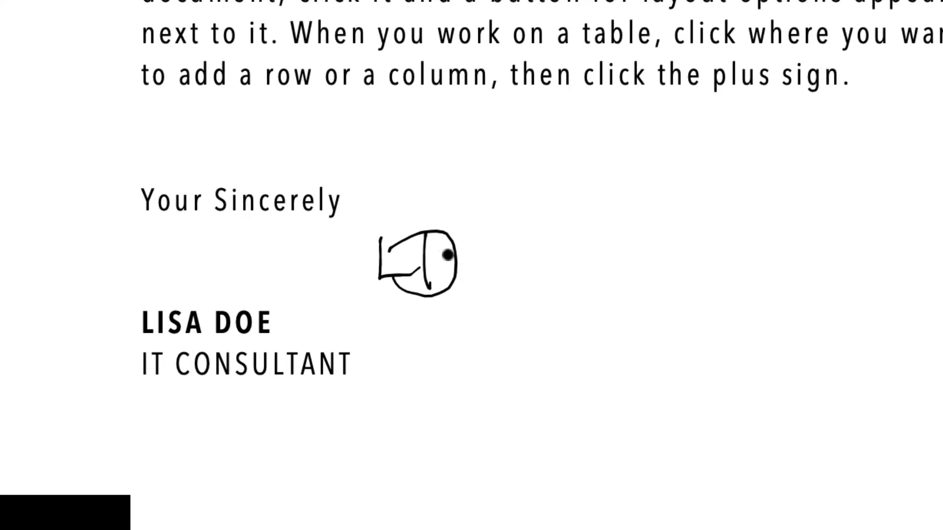
{"action": "mouse_move", "coordinate": [450, 254]}
{"action": "left_mouse_down"}
{"action": "mouse_move", "coordinate": [458, 268]}
{"action": "mouse_move", "coordinate": [511, 240]}
{"action": "mouse_move", "coordinate": [513, 271]}
{"action": "left_mouse_up"}
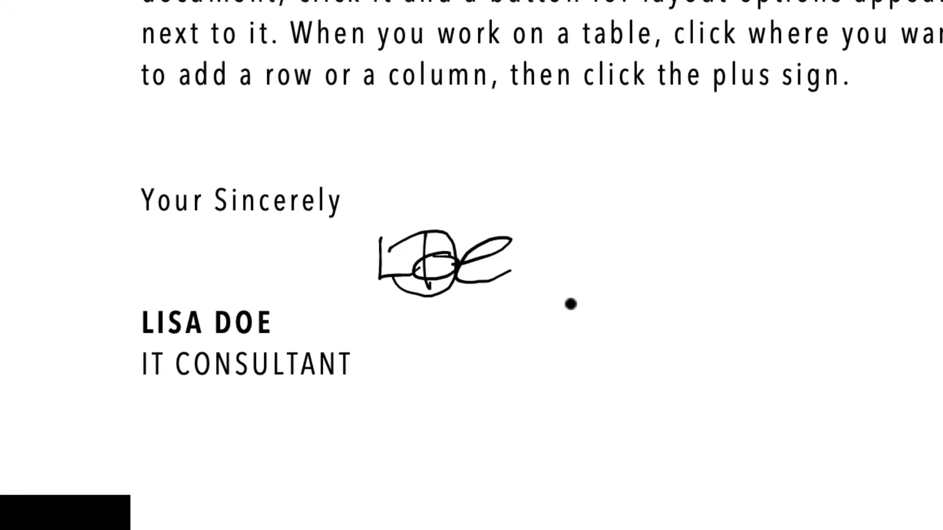
{"action": "scroll", "coordinate": [572, 303], "scroll_direction": "up", "scroll_amount": 5}
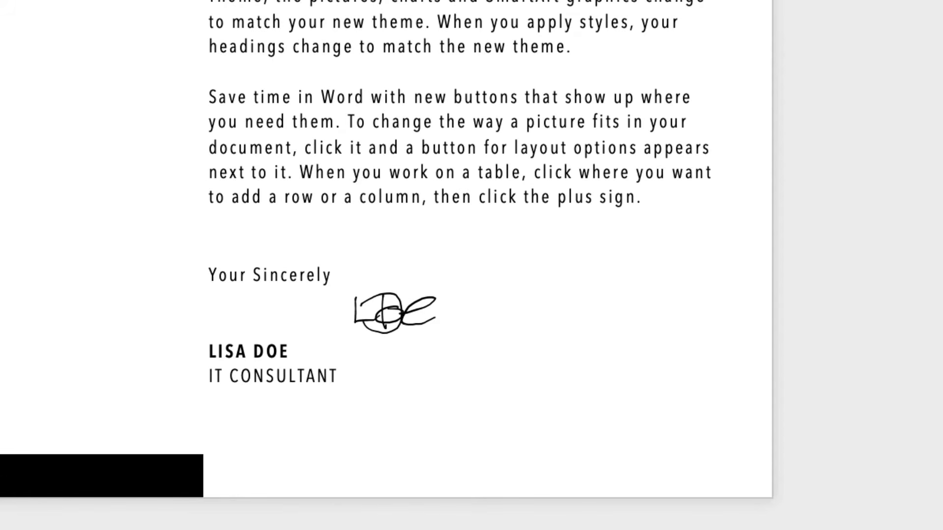
- Undo all pen strokes of the handwritten signature
{"action": "key", "text": "super+z"}
{"action": "key", "text": "super+z"}
{"action": "key", "text": "super+z"}
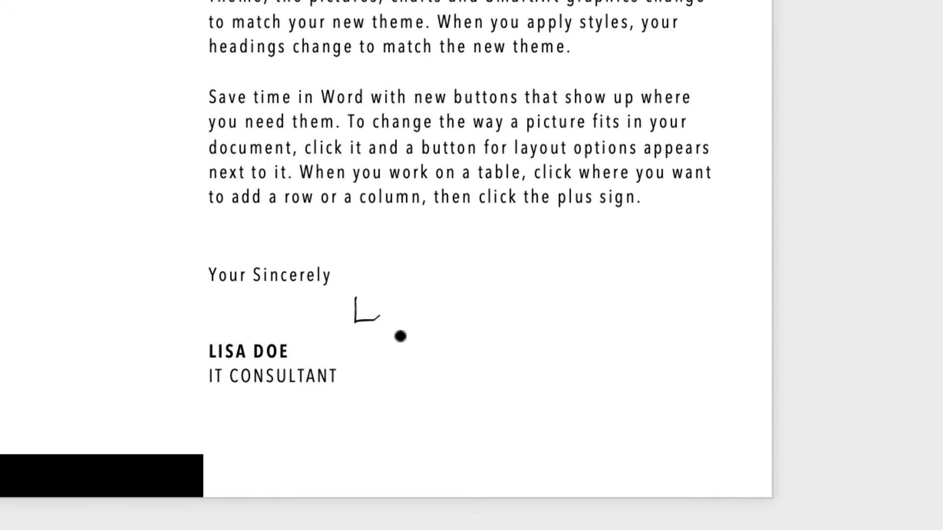
{"action": "key", "text": "super+z"}
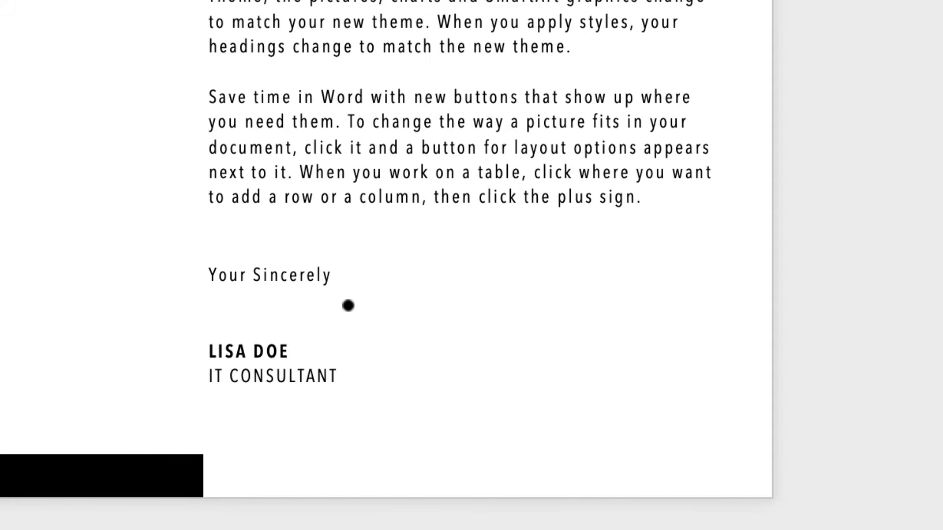
- Redraw the signature below "Your Sincerely" with the pen, stop drawing and delete the signature as an object
{"action": "mouse_move", "coordinate": [350, 301]}
{"action": "left_mouse_down"}
{"action": "mouse_move", "coordinate": [394, 327]}
{"action": "mouse_move", "coordinate": [418, 301]}
{"action": "mouse_move", "coordinate": [399, 325]}
{"action": "mouse_move", "coordinate": [454, 310]}
{"action": "left_mouse_up"}
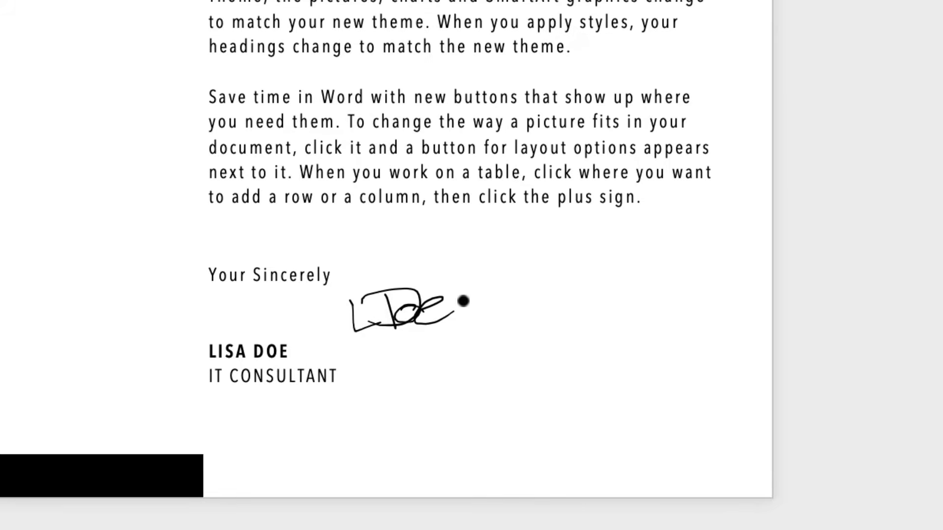
{"action": "key", "text": "Escape"}
{"action": "left_click", "coordinate": [412, 307]}
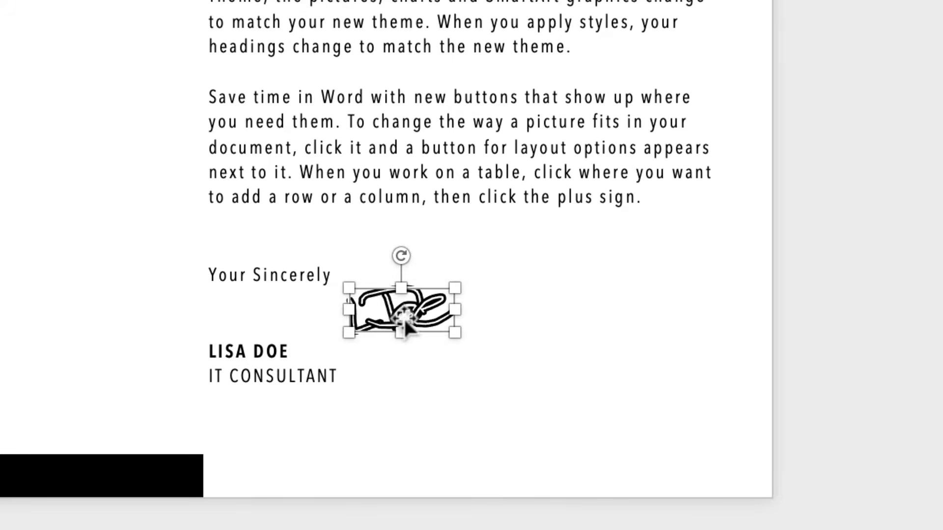
{"action": "key", "text": "Delete"}
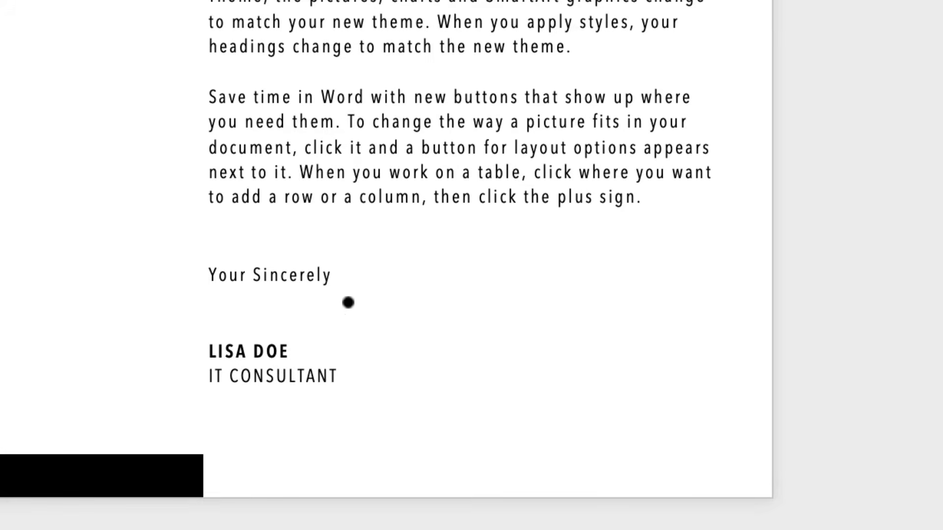
- Draw a larger pen signature beside the printed name and rotate it clockwise
{"action": "mouse_move", "coordinate": [348, 303]}
{"action": "left_mouse_down"}
{"action": "mouse_move", "coordinate": [381, 325]}
{"action": "mouse_move", "coordinate": [377, 330]}
{"action": "mouse_move", "coordinate": [397, 314]}
{"action": "mouse_move", "coordinate": [423, 324]}
{"action": "mouse_move", "coordinate": [406, 337]}
{"action": "mouse_move", "coordinate": [437, 325]}
{"action": "left_mouse_up"}
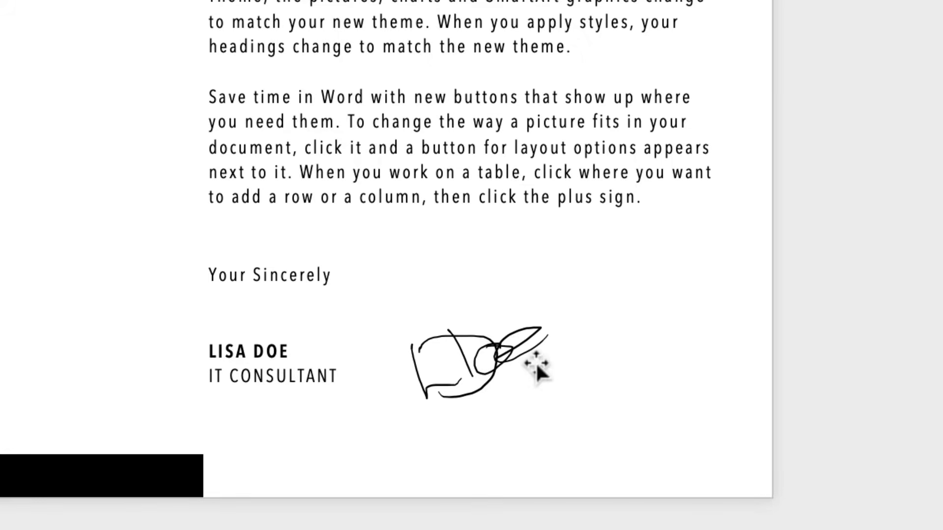
{"action": "left_click", "coordinate": [493, 354]}
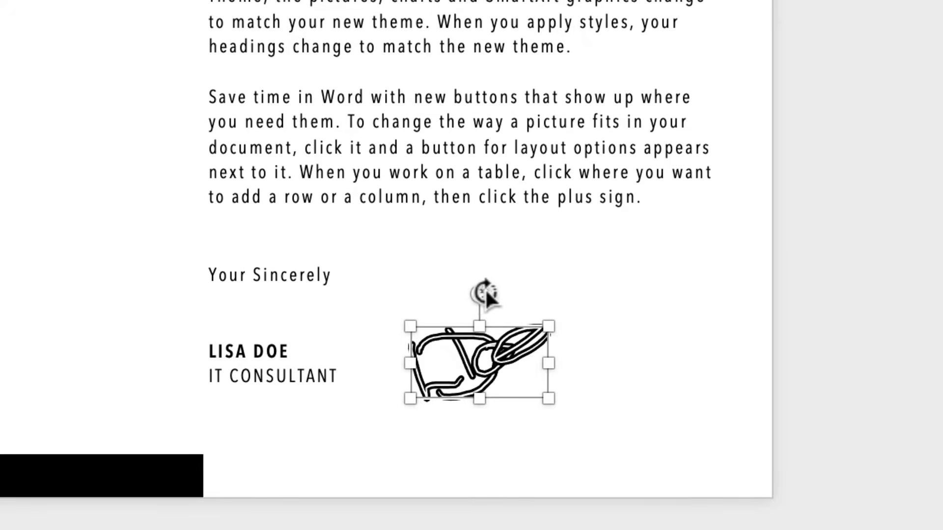
{"action": "left_click_drag", "start_coordinate": [484, 292], "coordinate": [508, 297]}
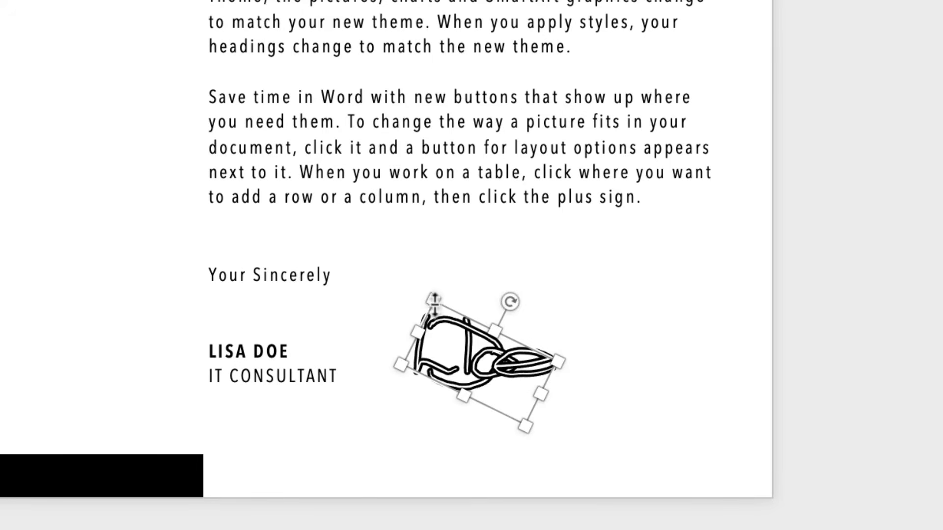
- Try enlarging the rotated signature, restore its size and scale it down from its upper-left corner
{"action": "mouse_move", "coordinate": [435, 303]}
{"action": "left_mouse_down"}
{"action": "mouse_move", "coordinate": [416, 291]}
{"action": "mouse_move", "coordinate": [453, 268]}
{"action": "mouse_move", "coordinate": [442, 253]}
{"action": "mouse_move", "coordinate": [409, 278]}
{"action": "mouse_move", "coordinate": [450, 294]}
{"action": "mouse_move", "coordinate": [430, 284]}
{"action": "left_mouse_up"}
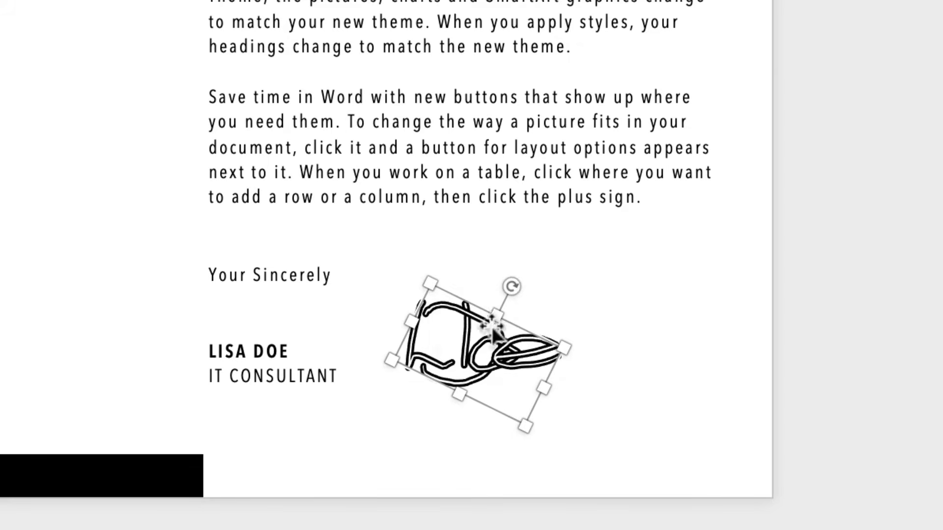
{"action": "left_click", "coordinate": [508, 427]}
{"action": "left_click", "coordinate": [516, 393]}
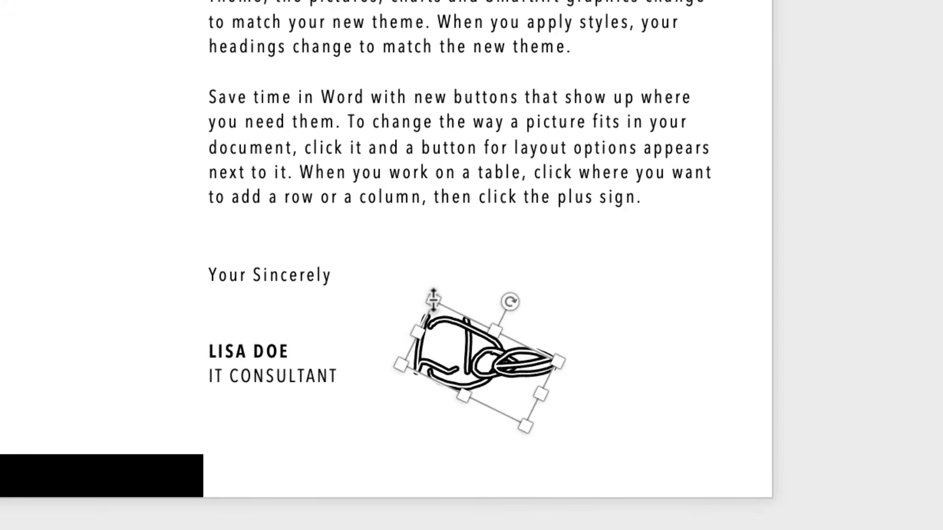
{"action": "mouse_move", "coordinate": [433, 298]}
{"action": "left_mouse_down"}
{"action": "mouse_move", "coordinate": [459, 334]}
{"action": "mouse_move", "coordinate": [389, 232]}
{"action": "mouse_move", "coordinate": [483, 358]}
{"action": "mouse_move", "coordinate": [472, 341]}
{"action": "left_mouse_up"}
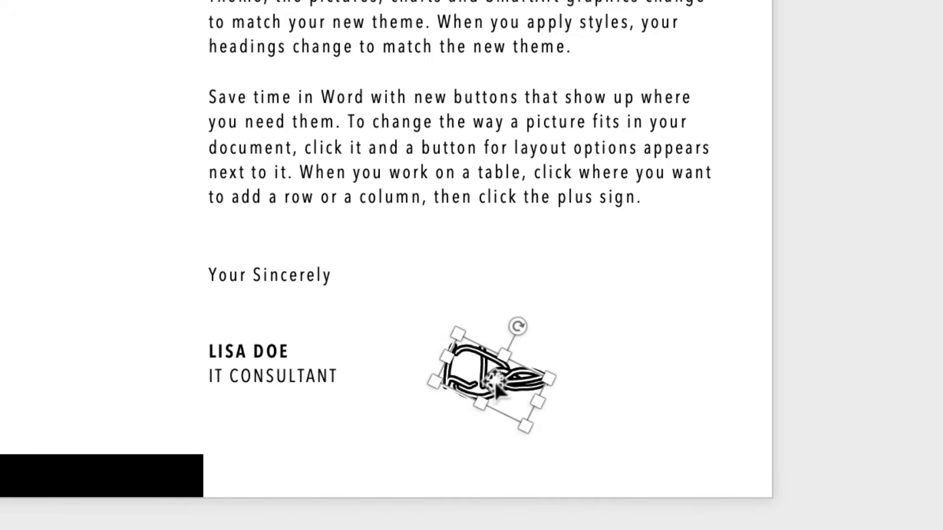
- Move the signature into the gap between "Your Sincerely" and the printed name, nudging it into place
{"action": "mouse_move", "coordinate": [498, 392]}
{"action": "left_mouse_down"}
{"action": "mouse_move", "coordinate": [356, 317]}
{"action": "mouse_move", "coordinate": [271, 329]}
{"action": "left_mouse_up"}
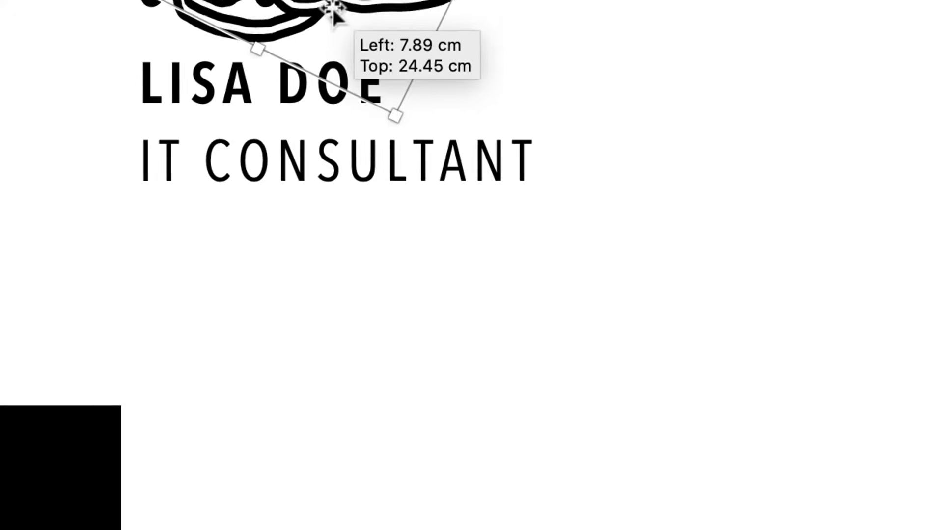
{"action": "left_click_drag", "start_coordinate": [333, 15], "coordinate": [332, 20]}
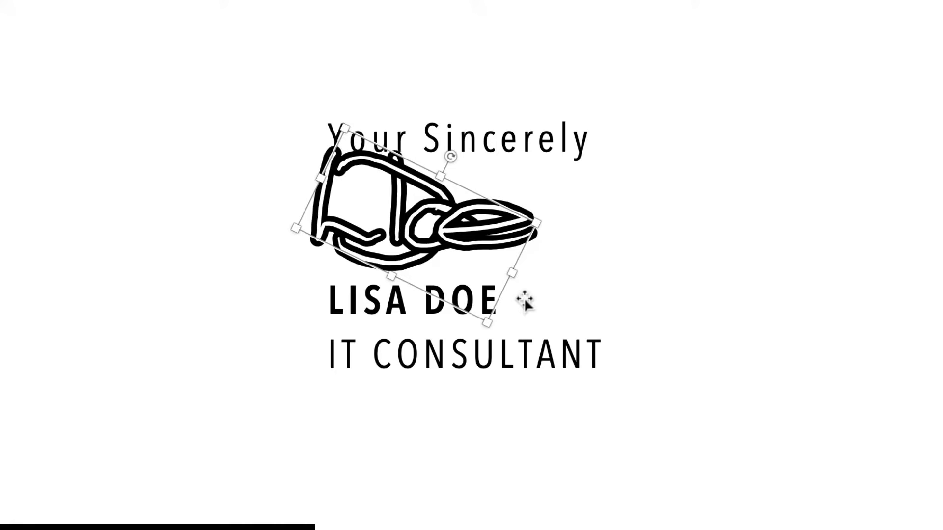
{"action": "key", "text": "Left"}
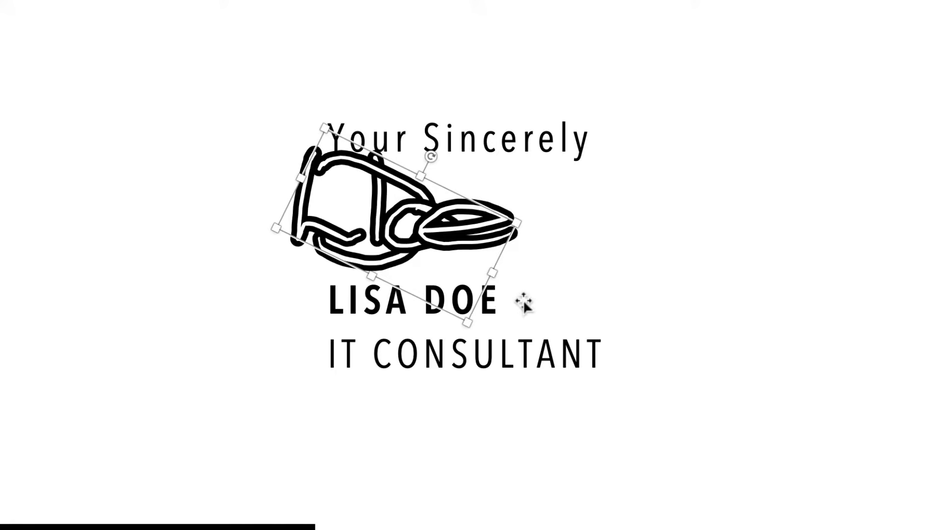
{"action": "key", "text": "Down"}
{"action": "key", "text": "Right"}
{"action": "key", "text": "Right"}
{"action": "key", "text": "Right"}
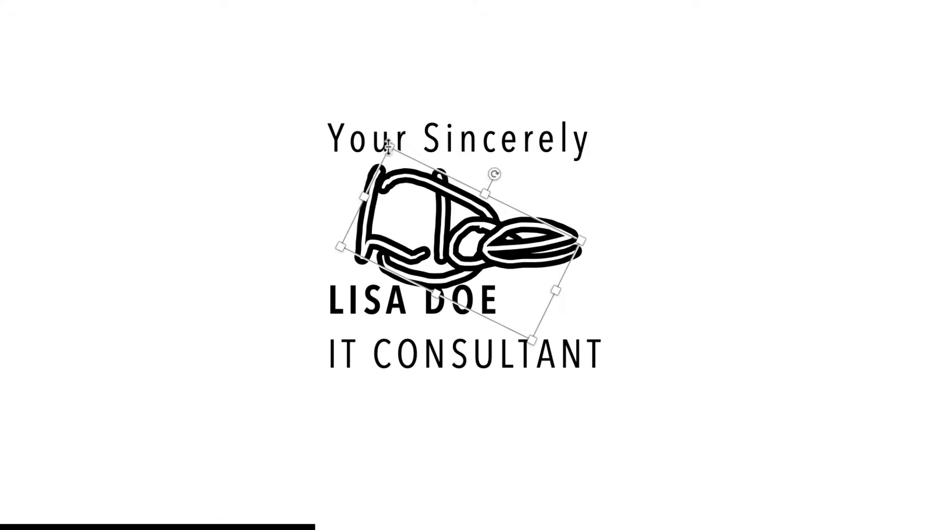
- Shrink the signature slightly and nudge it up and left to align with the start of the closing lines
{"action": "left_click_drag", "start_coordinate": [388, 147], "coordinate": [412, 179]}
{"action": "key", "text": "Up"}
{"action": "key", "text": "Up"}
{"action": "key", "text": "Up"}
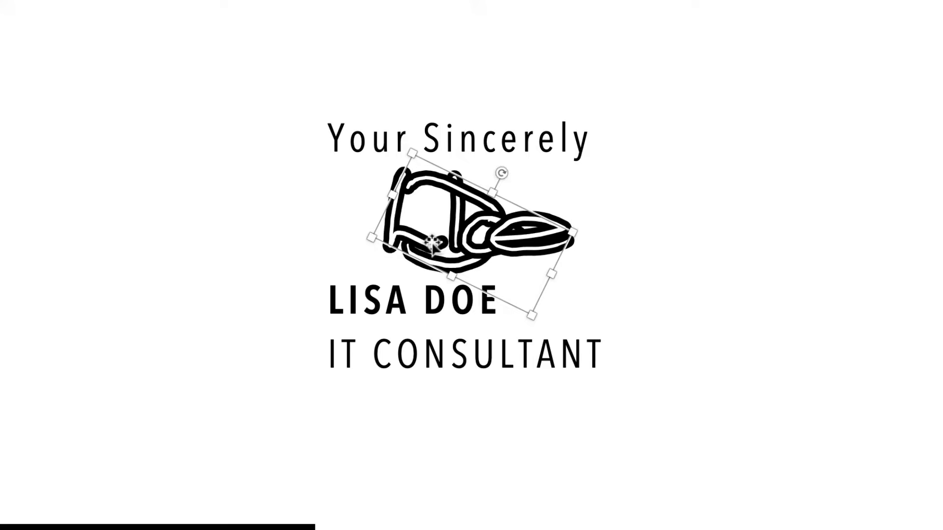
{"action": "key", "text": "Left"}
{"action": "key", "text": "Left"}
{"action": "key", "text": "Left"}
{"action": "key", "text": "Left"}
{"action": "key", "text": "Left"}
{"action": "key", "text": "Left"}
{"action": "key", "text": "Left"}
{"action": "key", "text": "Left"}
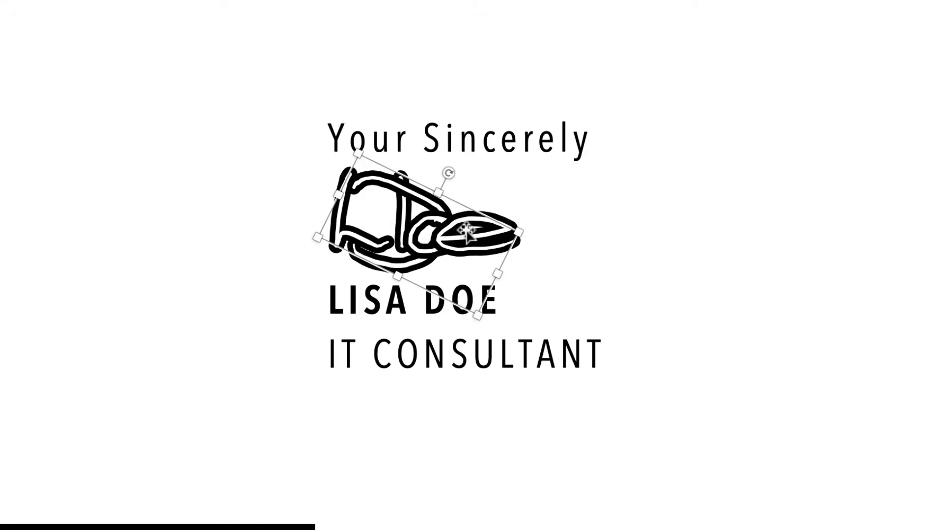
- Deselect the finished pen signature, select it again and delete it from the letter
{"action": "left_click", "coordinate": [830, 256]}
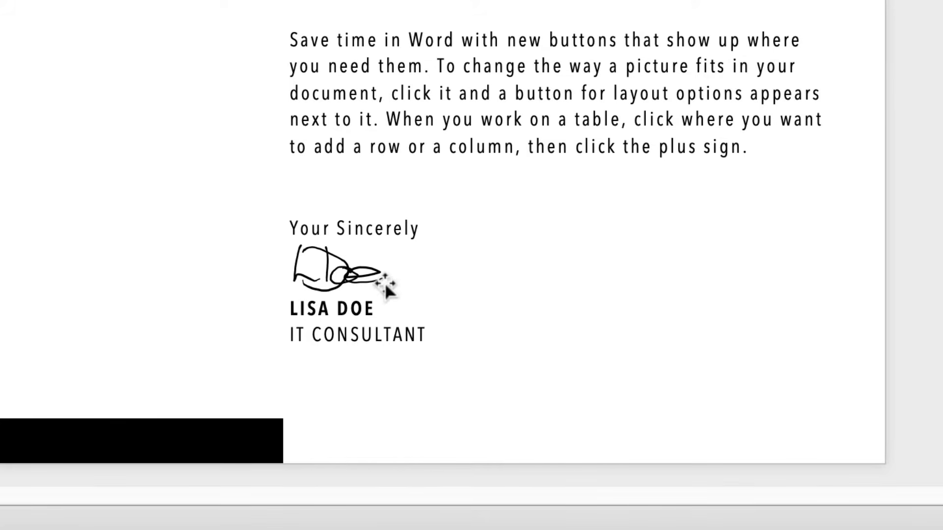
{"action": "left_click", "coordinate": [334, 278]}
{"action": "key", "text": "Delete"}
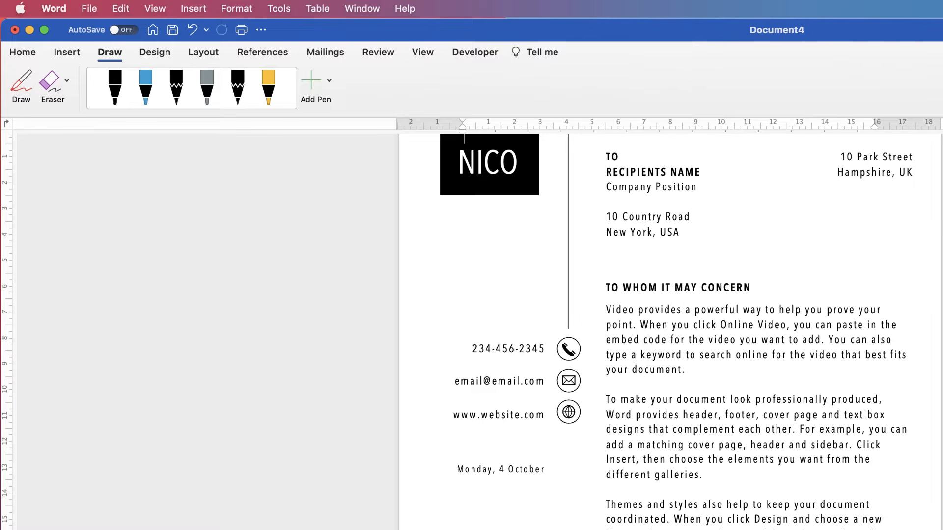
- Insert the signature photo 20211001_112528.jpg from the Desktop as a picture from file
{"action": "left_click", "coordinate": [74, 57]}
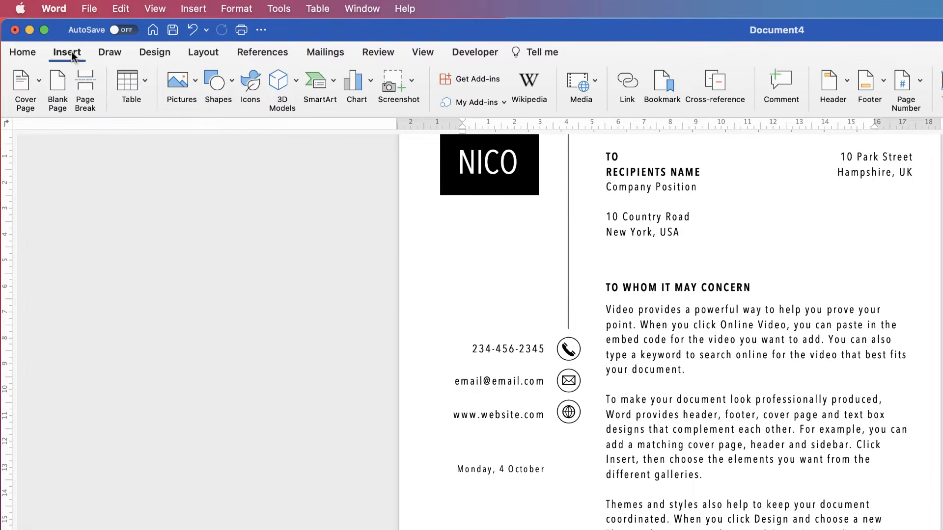
{"action": "left_click", "coordinate": [196, 85]}
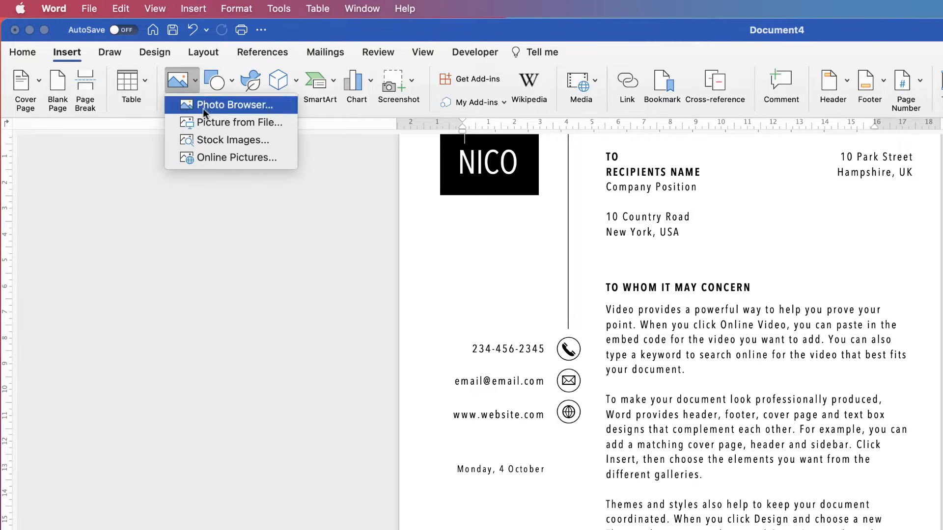
{"action": "left_click", "coordinate": [210, 120]}
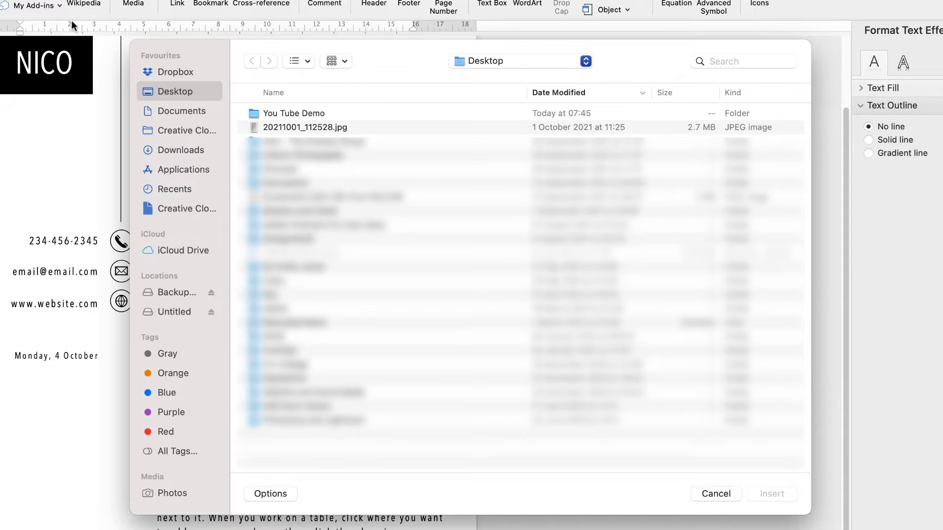
{"action": "left_click", "coordinate": [302, 126]}
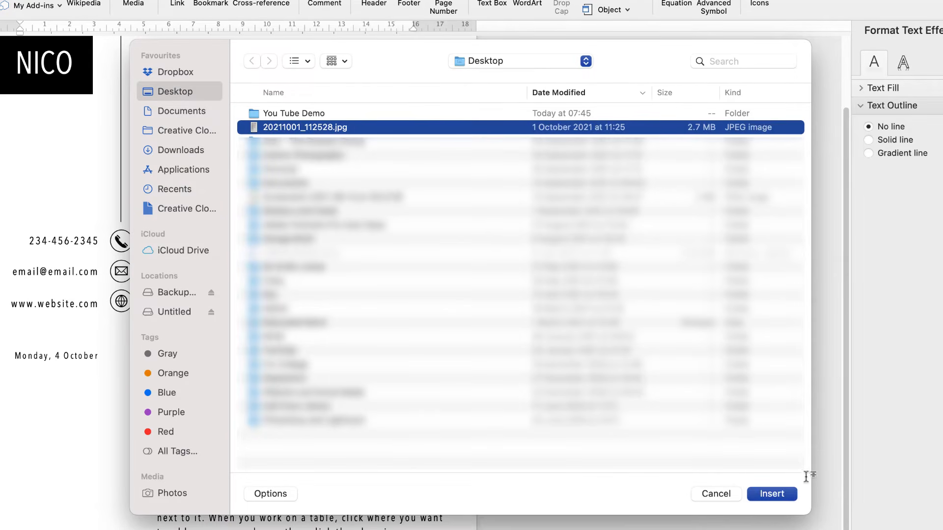
{"action": "left_click", "coordinate": [777, 494]}
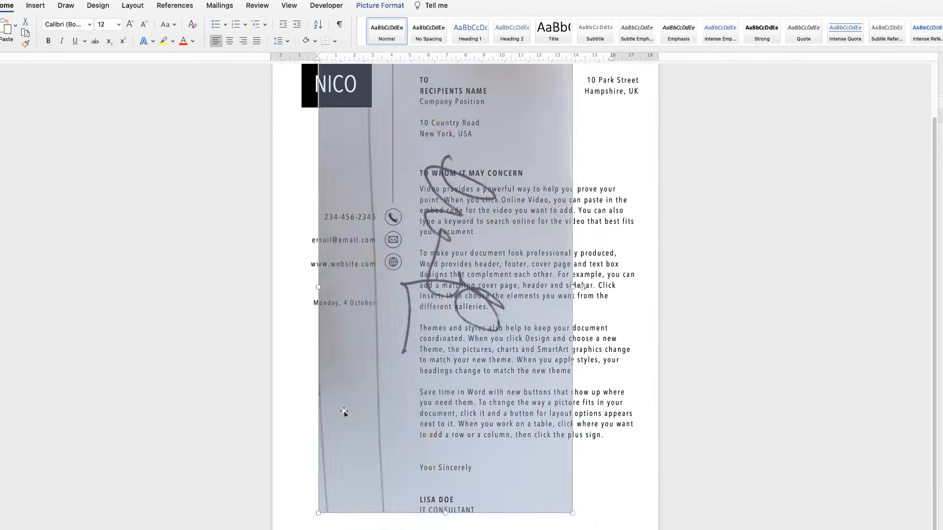
- Set the inserted signature photo's text wrapping to In Front of Text
{"action": "mouse_move", "coordinate": [343, 411]}
{"action": "left_mouse_down"}
{"action": "mouse_move", "coordinate": [352, 417]}
{"action": "mouse_move", "coordinate": [353, 401]}
{"action": "mouse_move", "coordinate": [341, 399]}
{"action": "left_mouse_up"}
{"action": "left_click_drag", "start_coordinate": [346, 422], "coordinate": [349, 414]}
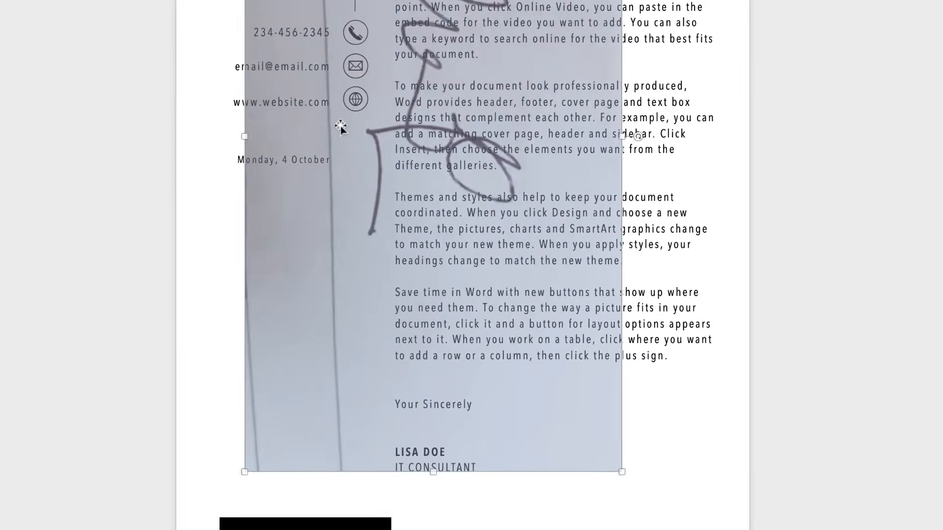
{"action": "right_click", "coordinate": [342, 115]}
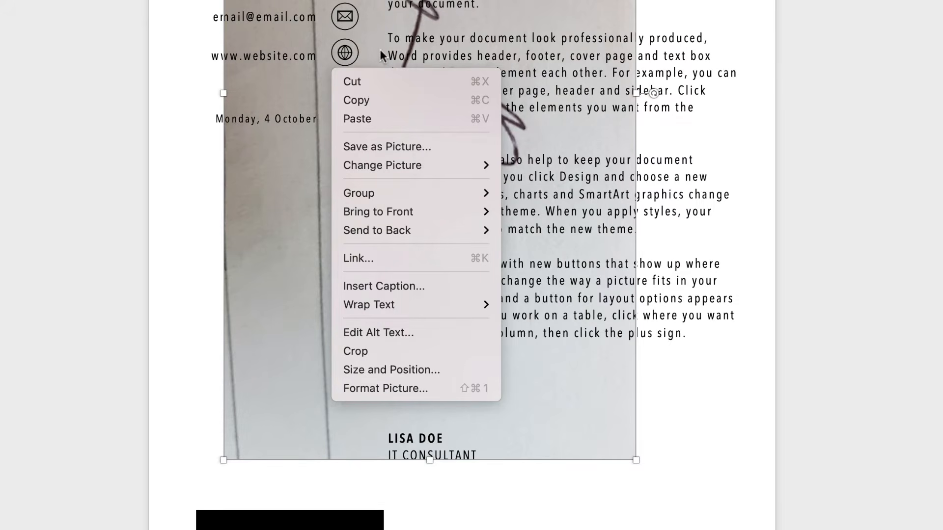
{"action": "mouse_move", "coordinate": [447, 308]}
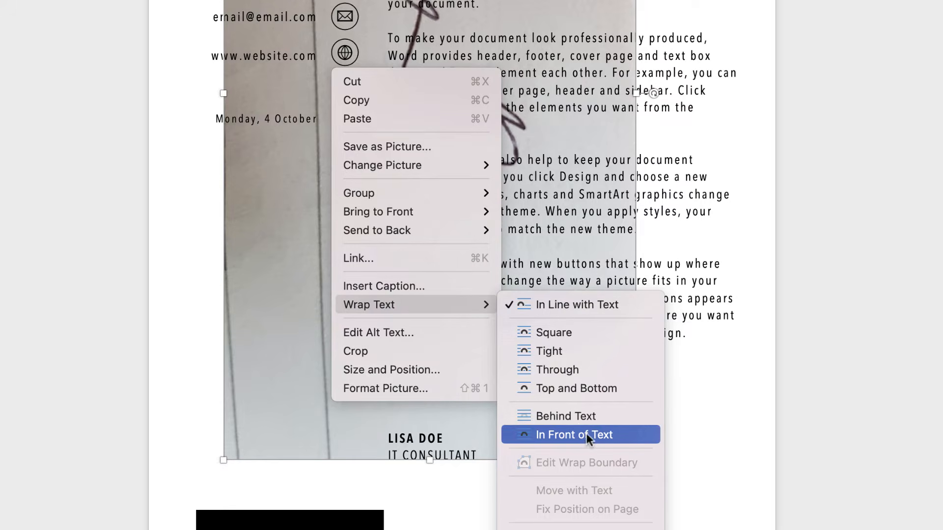
{"action": "left_click", "coordinate": [568, 436]}
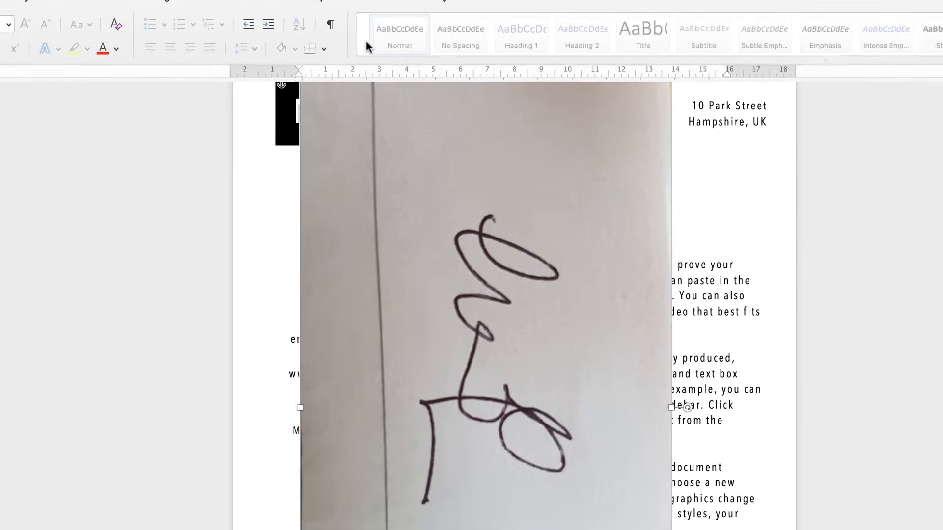
- Crop the signature photo on all four sides to a tight frame around the handwriting, excluding the vertical ruled line
{"action": "left_click", "coordinate": [382, 17]}
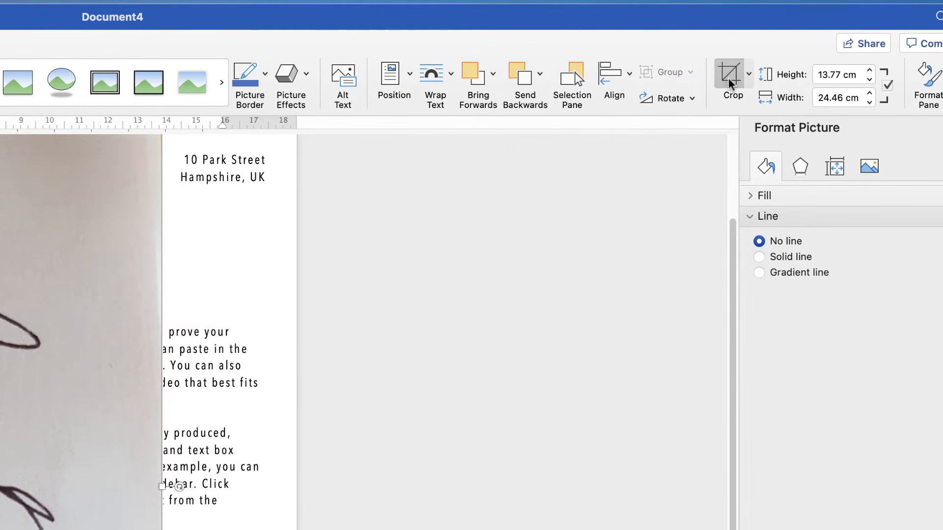
{"action": "left_click", "coordinate": [730, 75]}
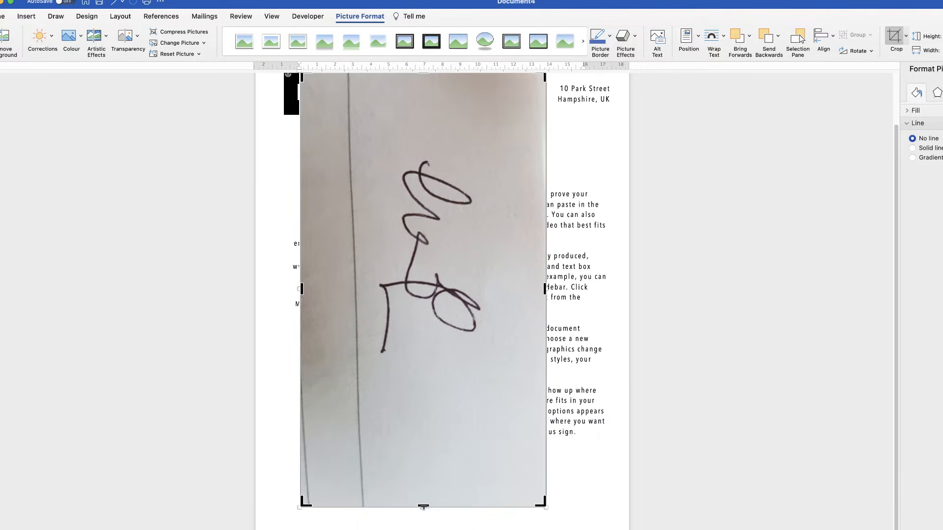
{"action": "left_click_drag", "start_coordinate": [423, 507], "coordinate": [417, 361]}
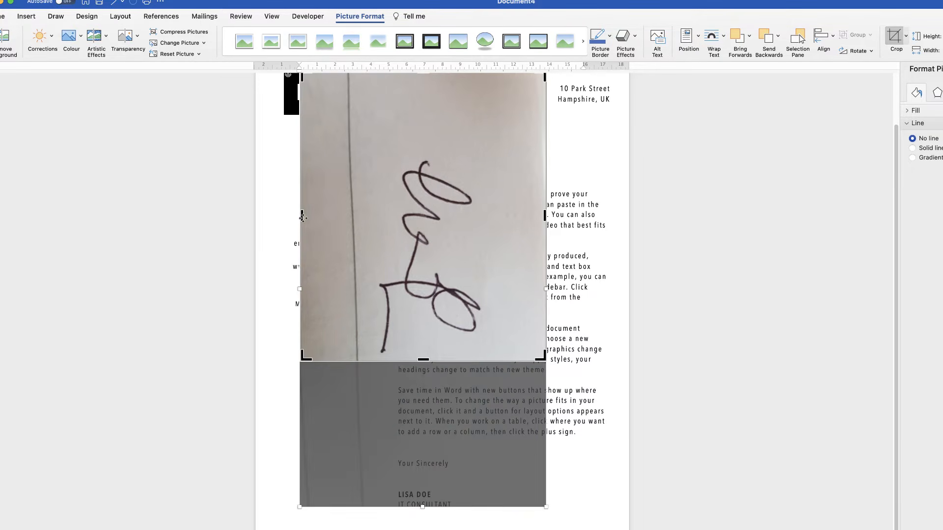
{"action": "left_click_drag", "start_coordinate": [301, 216], "coordinate": [366, 214]}
{"action": "left_click_drag", "start_coordinate": [546, 217], "coordinate": [504, 216]}
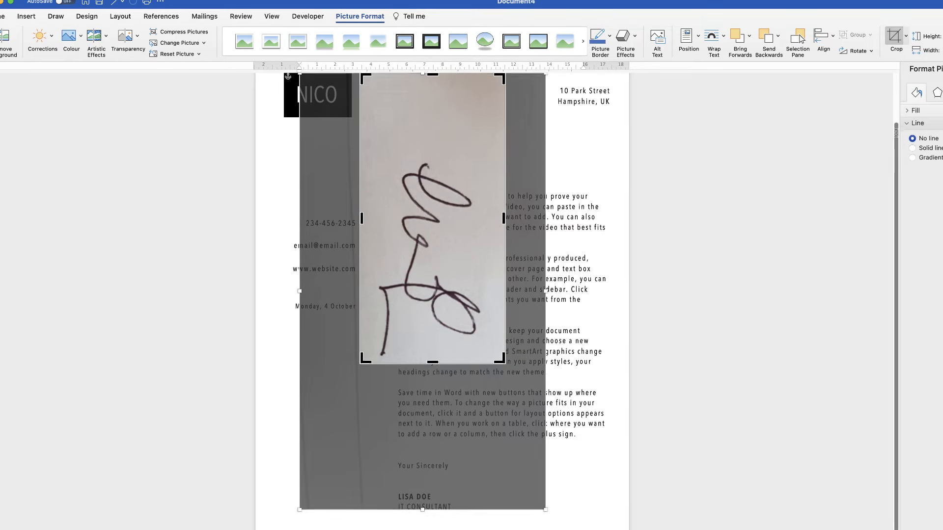
{"action": "scroll", "coordinate": [408, 147], "scroll_direction": "up", "scroll_amount": 2}
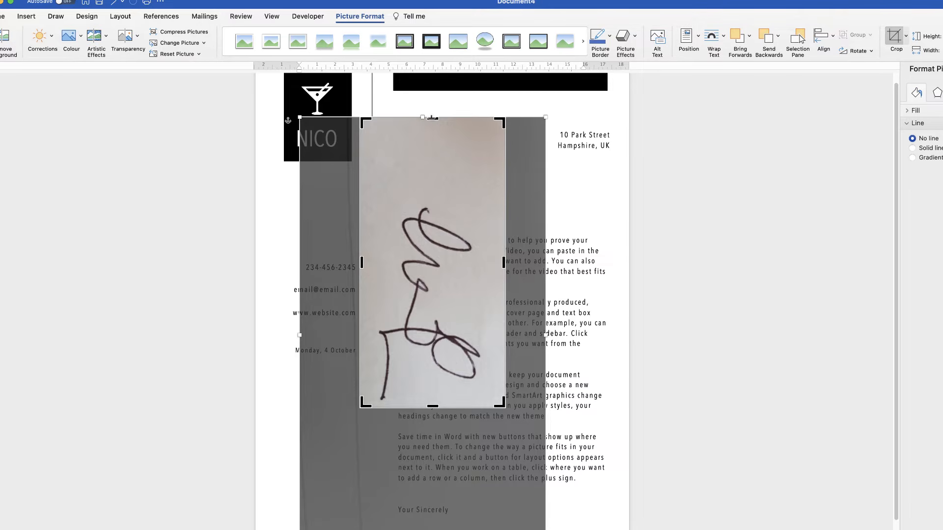
{"action": "left_click_drag", "start_coordinate": [432, 117], "coordinate": [436, 192]}
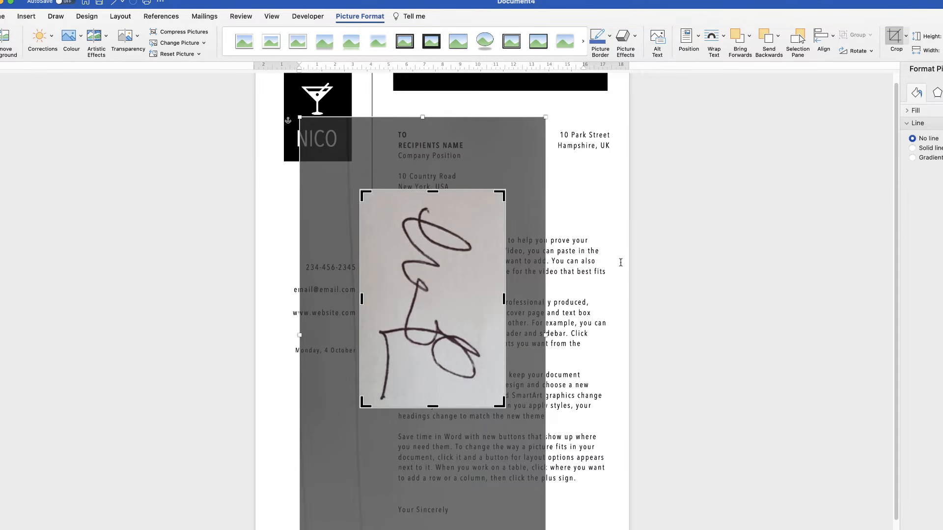
{"action": "key", "text": "Escape"}
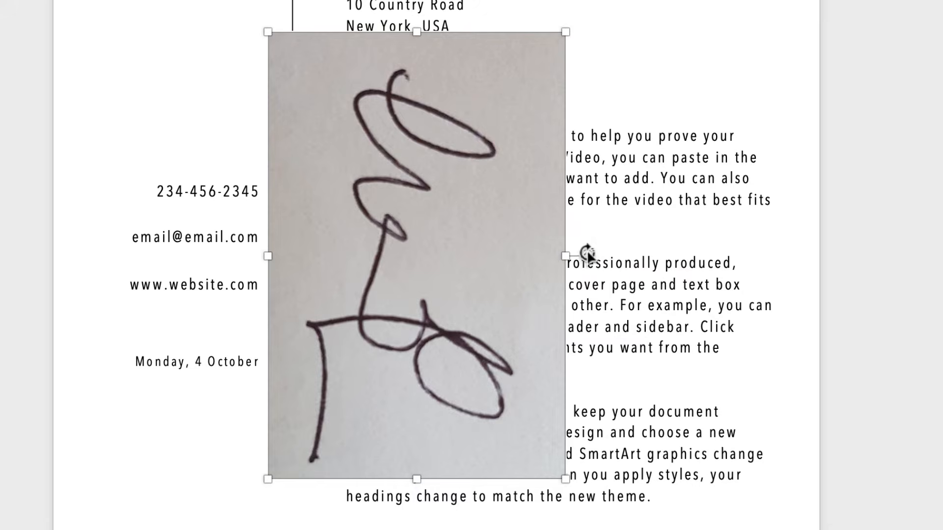
- Rotate the cropped signature 90° counterclockwise so it reads horizontally, and enlarge it from its lower corners across the page width
{"action": "mouse_move", "coordinate": [585, 258]}
{"action": "left_mouse_down"}
{"action": "mouse_move", "coordinate": [581, 228]}
{"action": "mouse_move", "coordinate": [498, 158]}
{"action": "mouse_move", "coordinate": [415, 137]}
{"action": "left_mouse_up"}
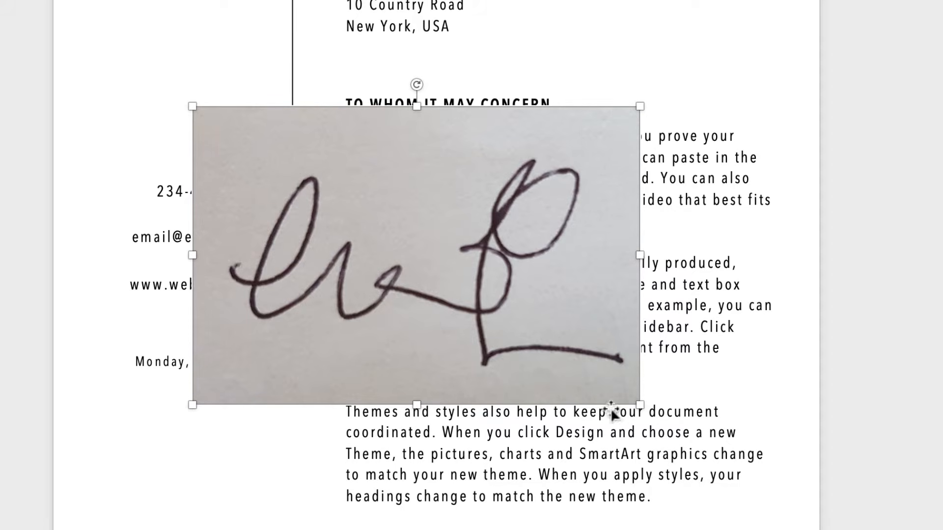
{"action": "left_click_drag", "start_coordinate": [638, 403], "coordinate": [752, 478]}
{"action": "mouse_move", "coordinate": [192, 479]}
{"action": "left_mouse_down"}
{"action": "mouse_move", "coordinate": [111, 529]}
{"action": "mouse_move", "coordinate": [93, 529]}
{"action": "left_mouse_up"}
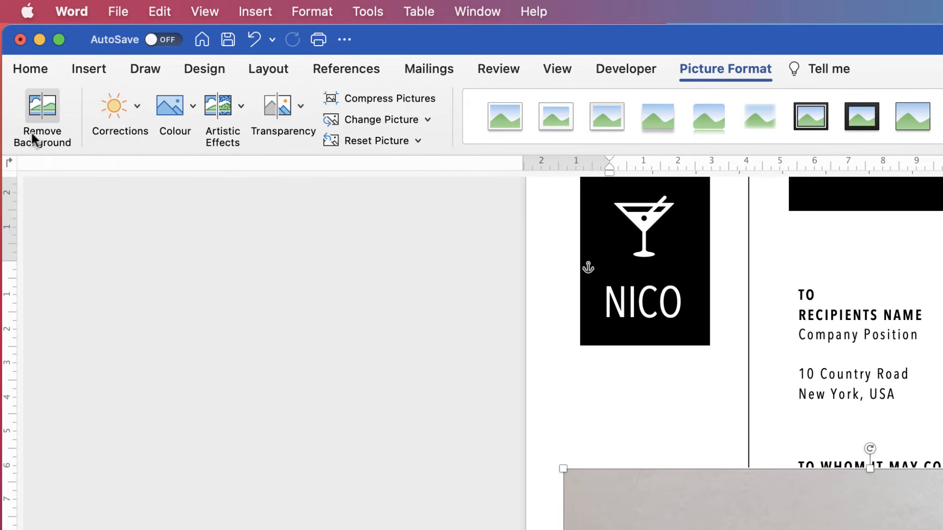
- Start background removal on the signature picture and mark the missing tip of the first letter's opening stroke as an area to keep
{"action": "left_click", "coordinate": [43, 116]}
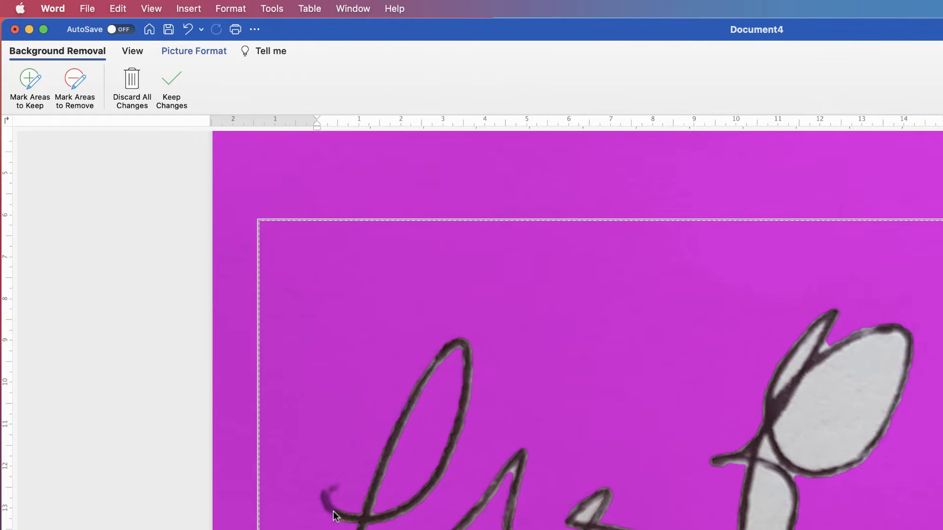
{"action": "mouse_move", "coordinate": [328, 513]}
{"action": "left_mouse_down"}
{"action": "mouse_move", "coordinate": [338, 492]}
{"action": "mouse_move", "coordinate": [331, 510]}
{"action": "left_mouse_up"}
{"action": "left_click", "coordinate": [27, 81]}
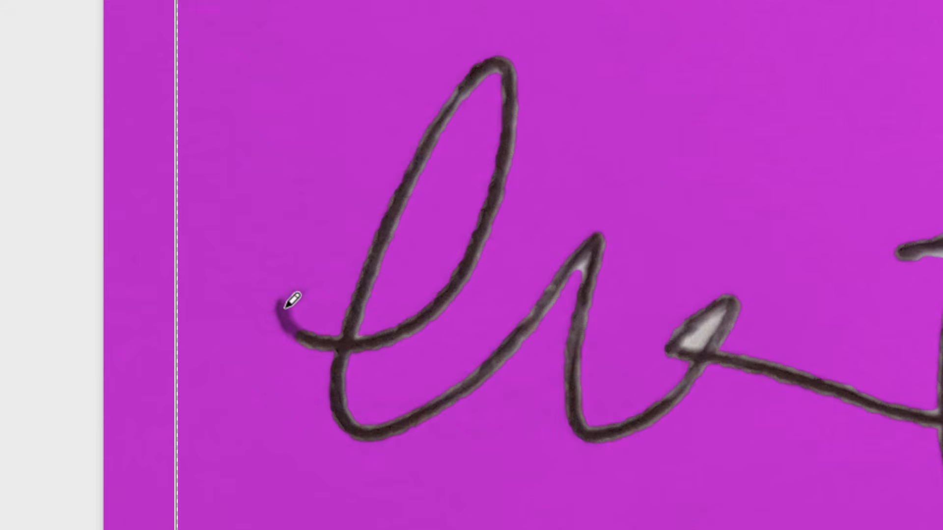
{"action": "left_click_drag", "start_coordinate": [287, 307], "coordinate": [296, 324]}
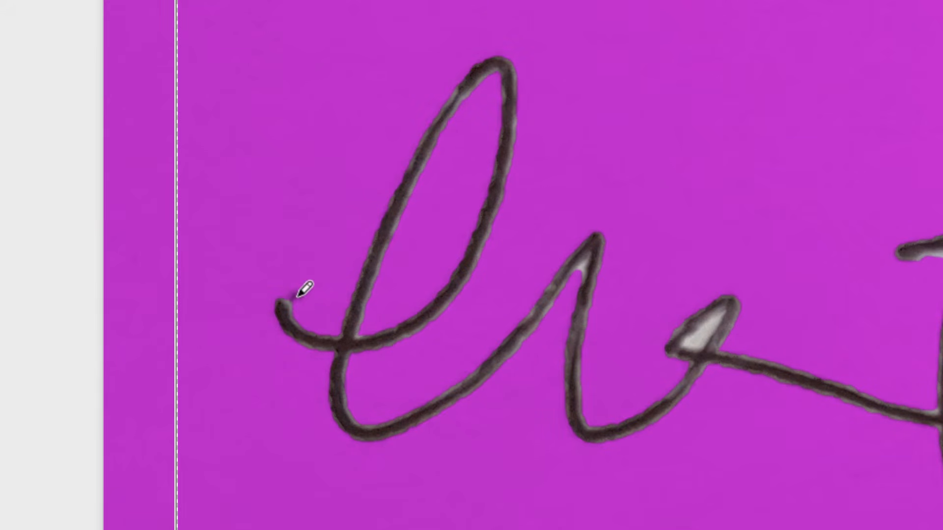